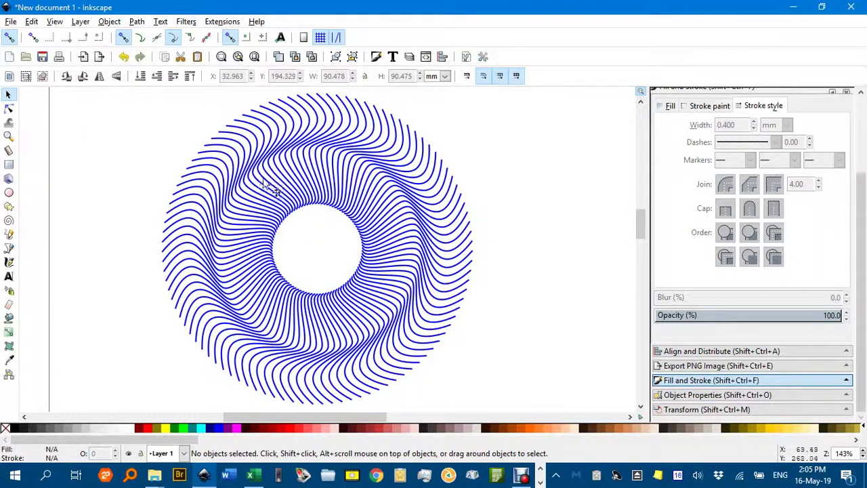
Step: Draw a small black-outlined circle, about 23.3 mm wide, with the Ellipse tool
{"action": "scroll", "coordinate": [324, 202], "scroll_direction": "down", "scroll_amount": 10}
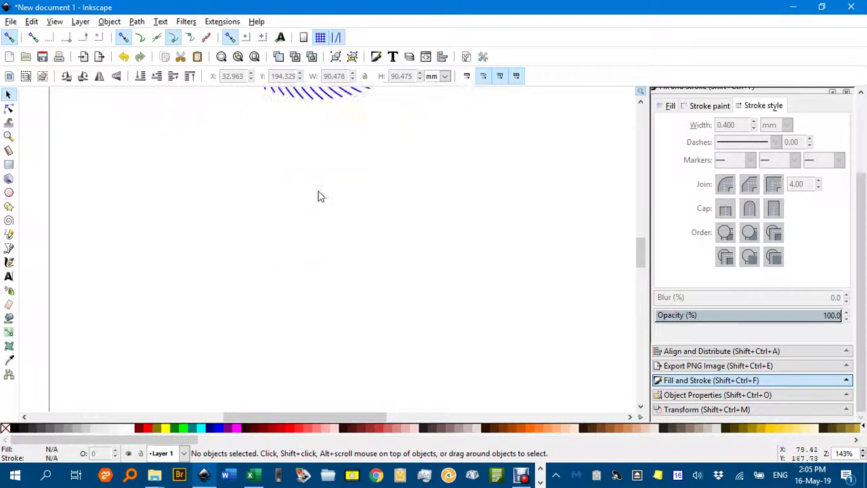
{"action": "left_click", "coordinate": [9, 195]}
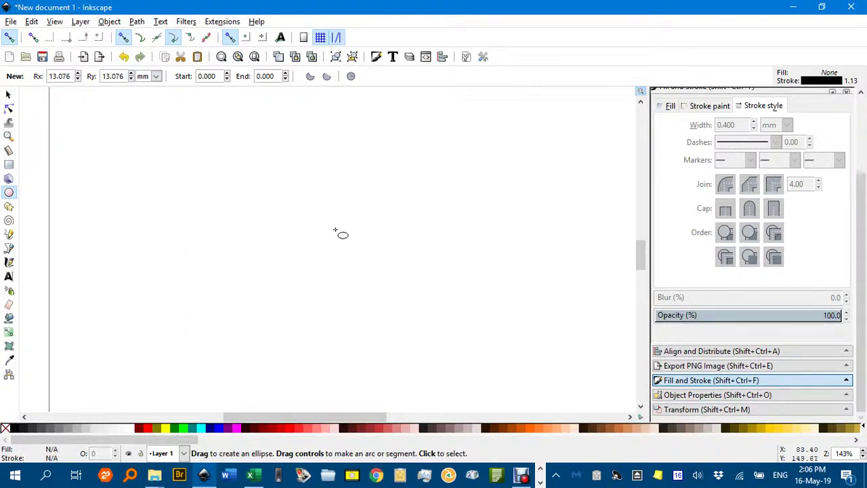
{"action": "left_click_drag", "start_coordinate": [334, 252], "coordinate": [380, 293]}
Step: Scale a copy up into a concentric outer circle about 69.2 mm wide, then select both
{"action": "left_click", "coordinate": [9, 95]}
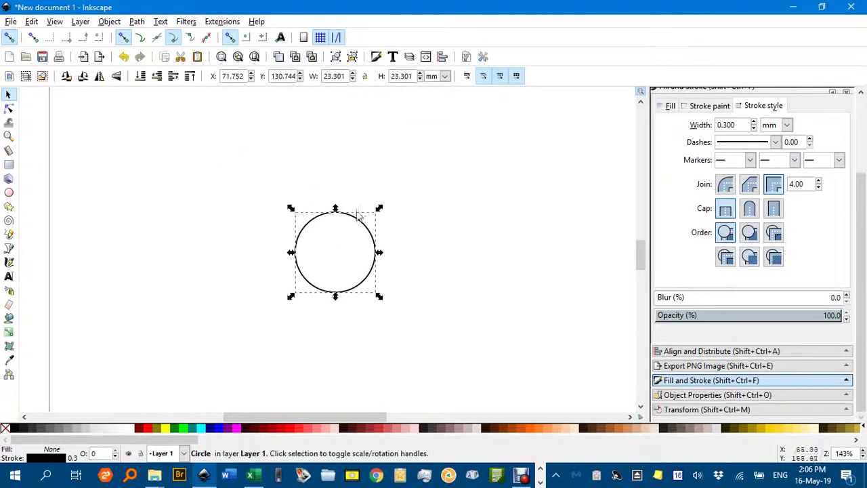
{"action": "left_click_drag", "start_coordinate": [380, 209], "coordinate": [521, 134]}
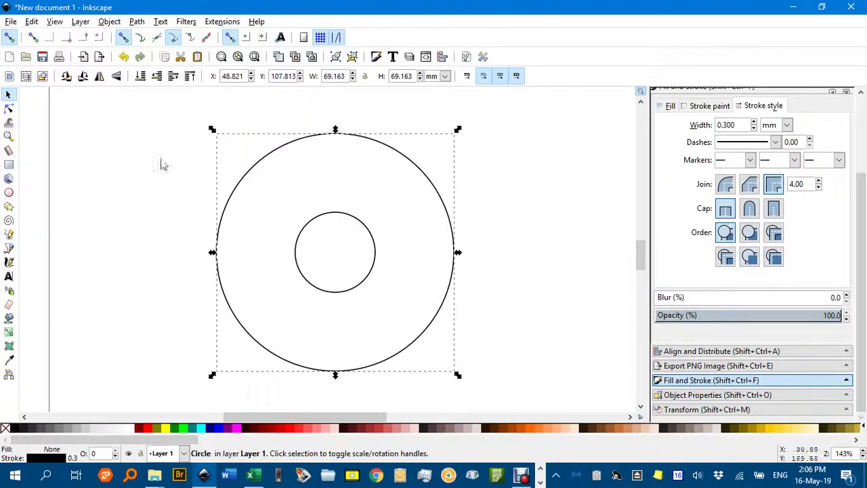
{"action": "left_click_drag", "start_coordinate": [110, 100], "coordinate": [553, 405]}
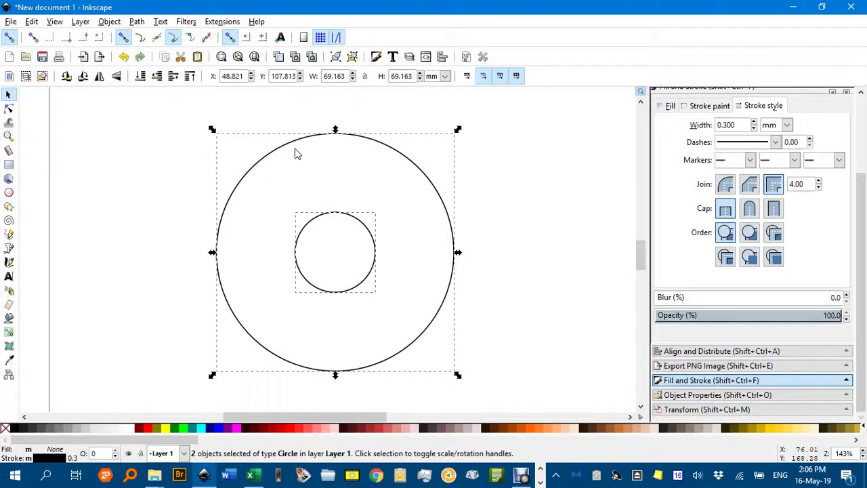
Step: Combine both circles into one unfilled path, undoing a trial lime fill
{"action": "left_click", "coordinate": [135, 22]}
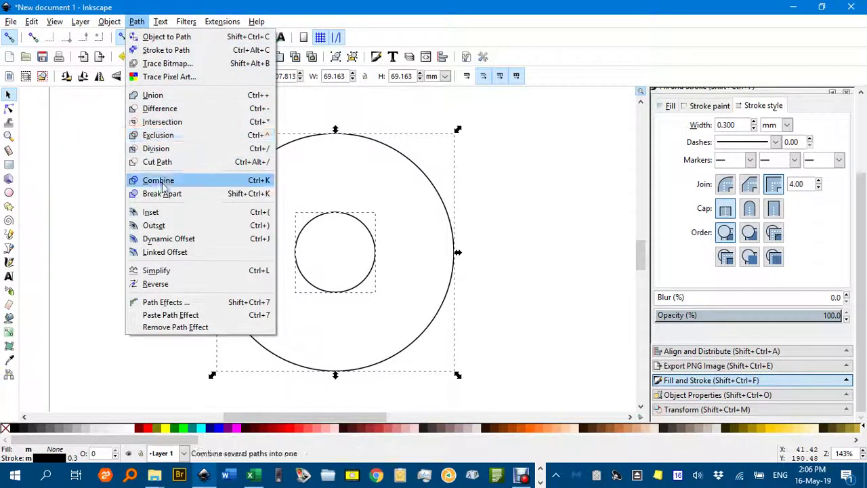
{"action": "left_click", "coordinate": [166, 182]}
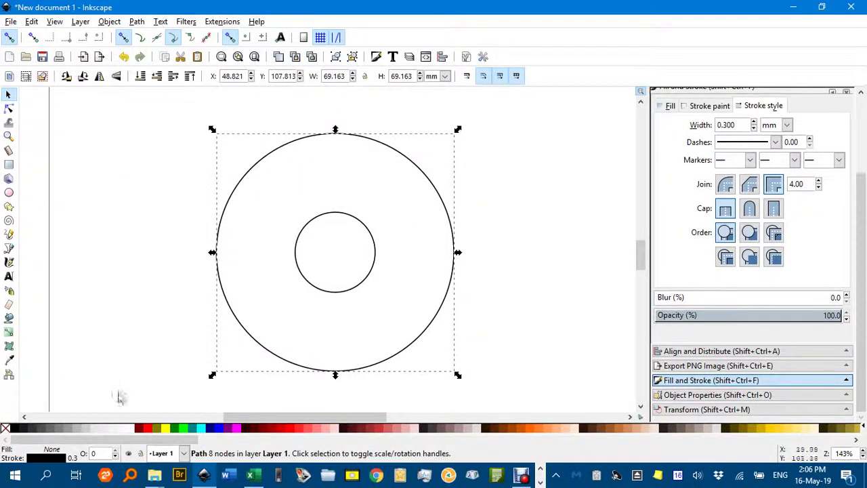
{"action": "left_click", "coordinate": [185, 430]}
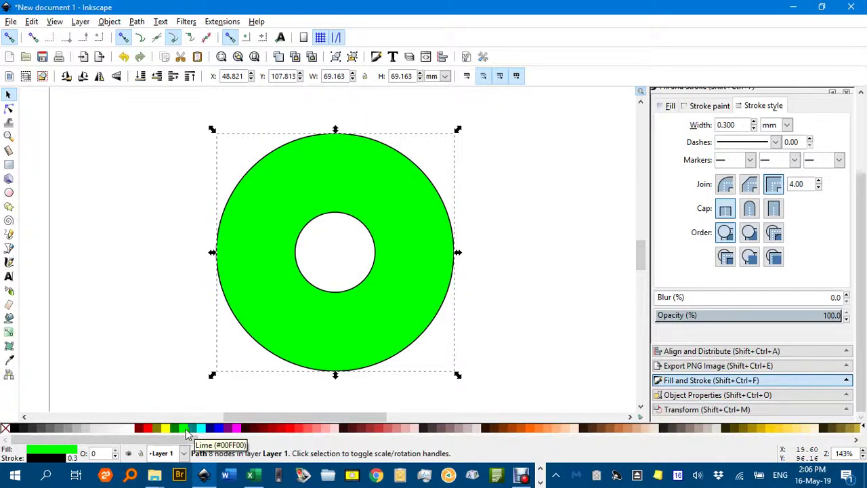
{"action": "key", "text": "ctrl+z"}
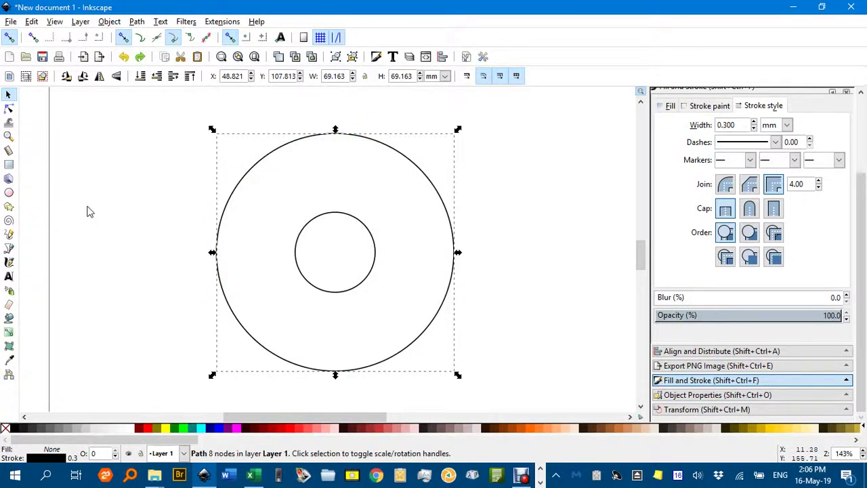
Step: Add the Stitch Sub-Paths effect to the ring from the Path Effects panel
{"action": "left_click", "coordinate": [137, 22]}
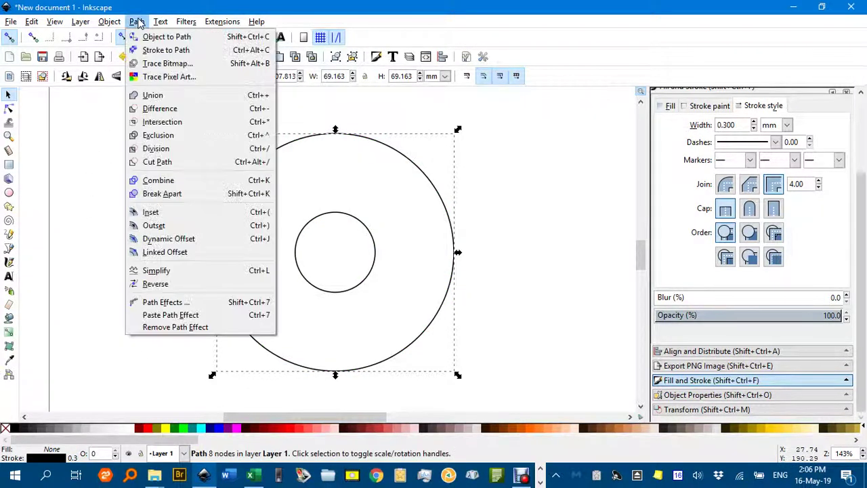
{"action": "left_click", "coordinate": [180, 310]}
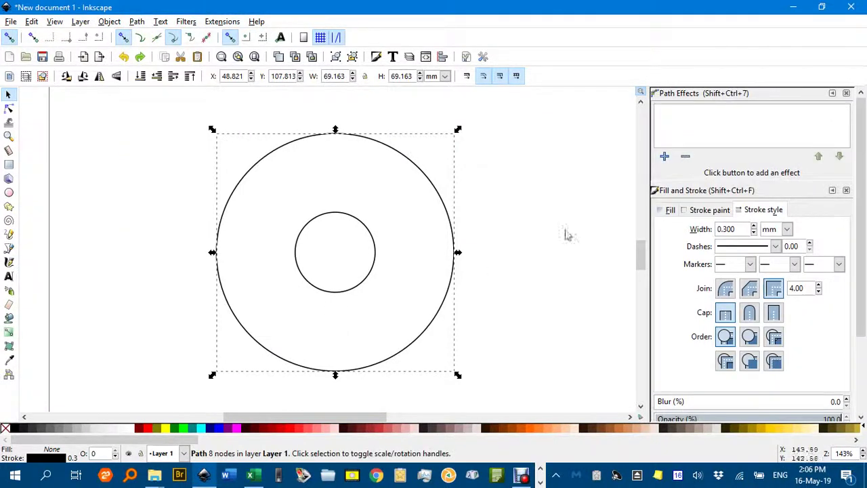
{"action": "left_click", "coordinate": [665, 158]}
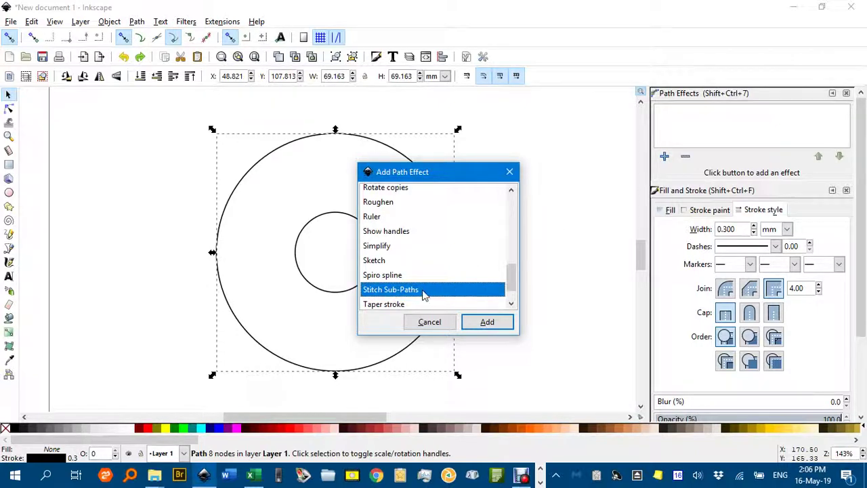
{"action": "left_click", "coordinate": [487, 323]}
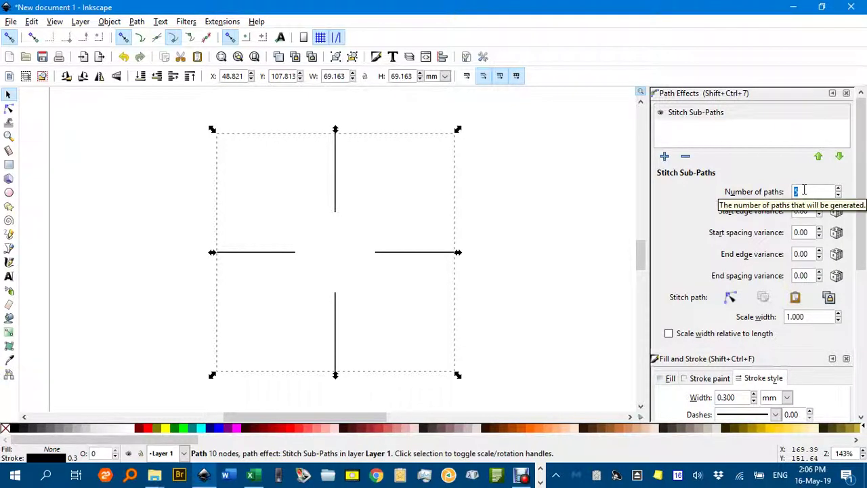
Step: Set Number of paths to 100 and enable on-canvas editing of the stitch path
{"action": "type", "text": "100"}
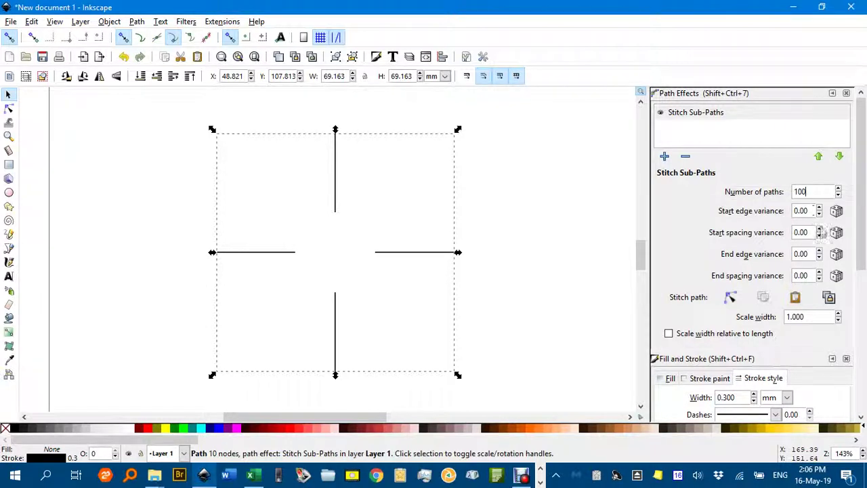
{"action": "key", "text": "Return"}
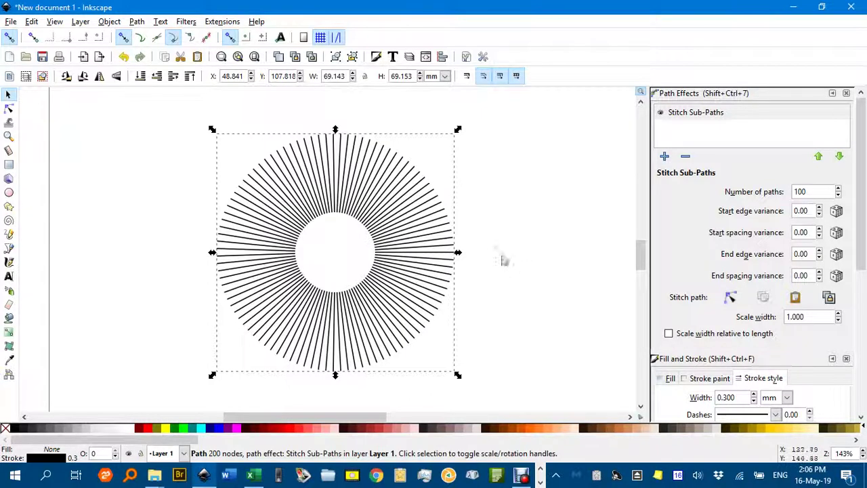
{"action": "left_click", "coordinate": [730, 299]}
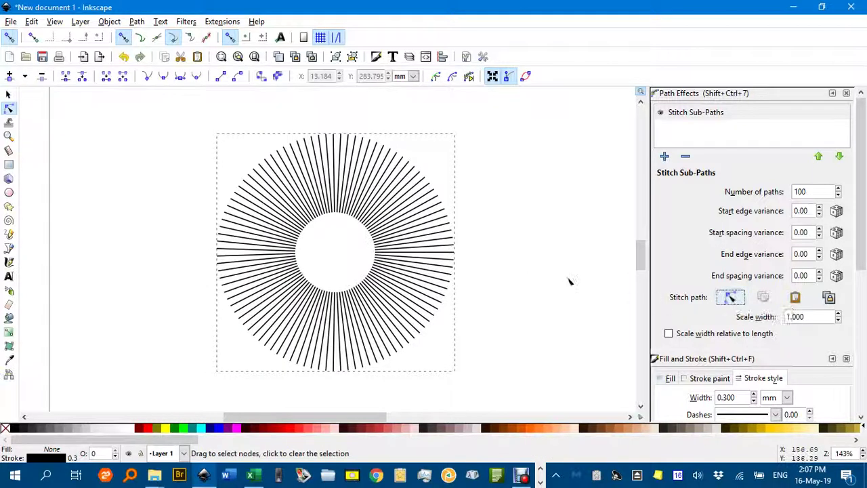
Step: Move the stitch path's nodes from the page corner to beside the radial figure
{"action": "scroll", "coordinate": [330, 203], "scroll_direction": "up", "scroll_amount": 5}
{"action": "scroll", "coordinate": [329, 203], "scroll_direction": "up", "scroll_amount": 6}
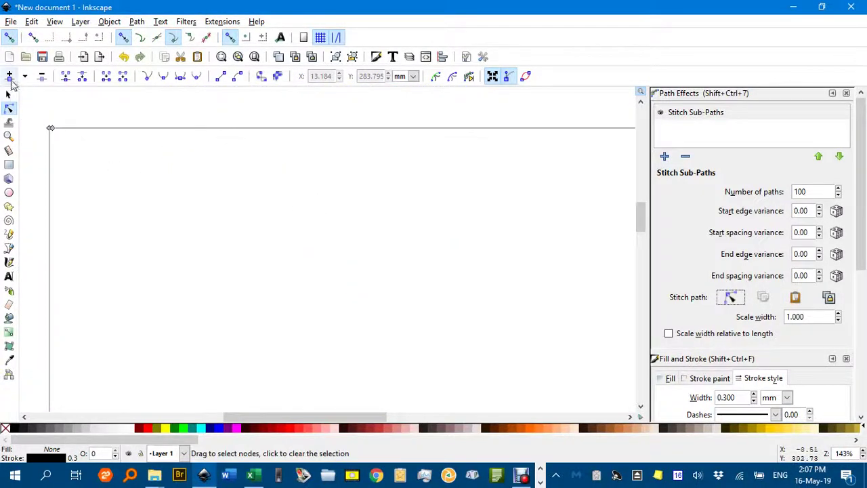
{"action": "left_click_drag", "start_coordinate": [30, 112], "coordinate": [119, 365]}
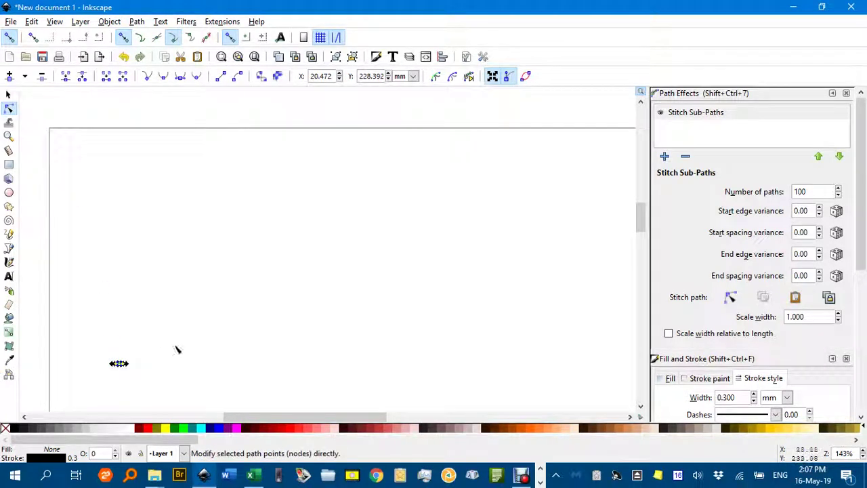
{"action": "scroll", "coordinate": [192, 306], "scroll_direction": "down", "scroll_amount": 3}
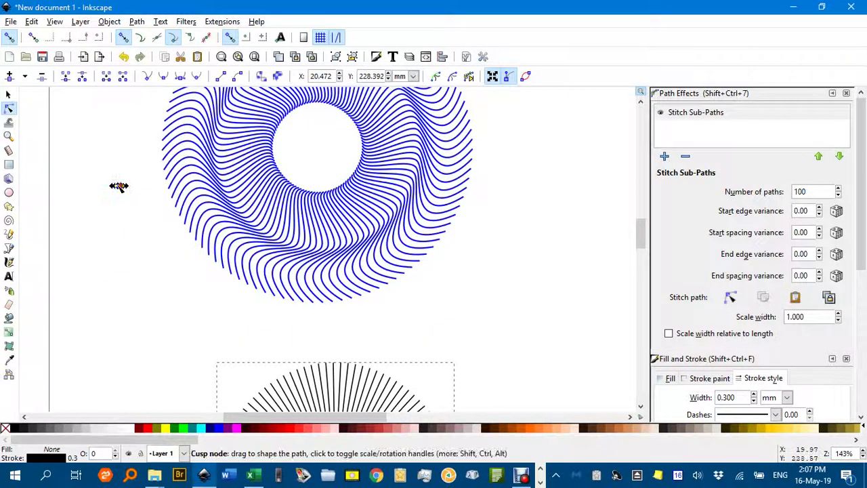
{"action": "left_click_drag", "start_coordinate": [123, 261], "coordinate": [135, 386]}
{"action": "left_click_drag", "start_coordinate": [180, 341], "coordinate": [214, 126]}
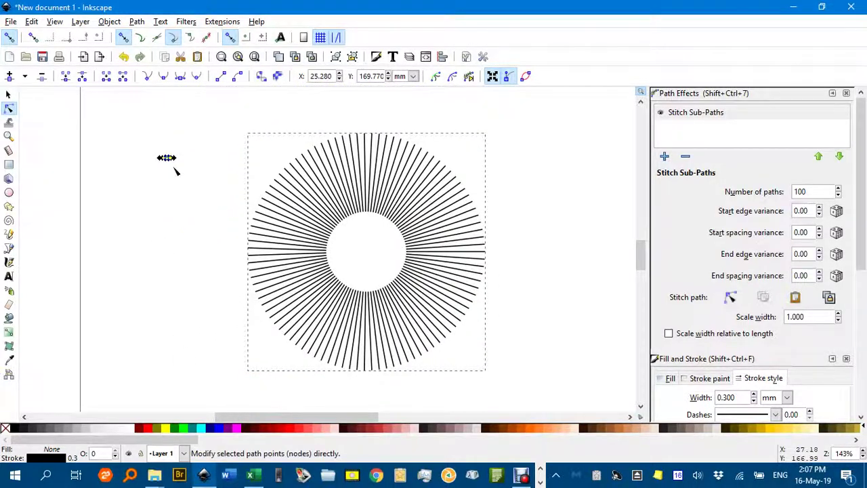
{"action": "left_click_drag", "start_coordinate": [169, 161], "coordinate": [188, 159]}
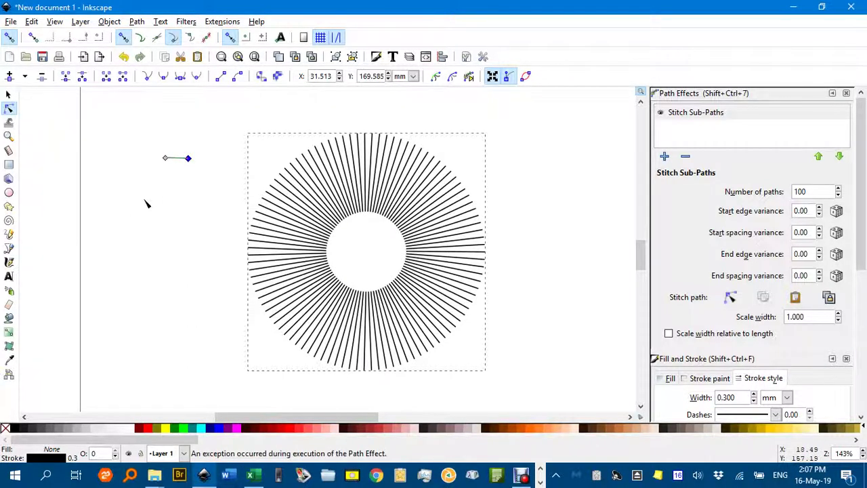
Step: Bend the stitch path into a three-node S-curve so the 100 lines swirl
{"action": "left_click_drag", "start_coordinate": [166, 157], "coordinate": [129, 195]}
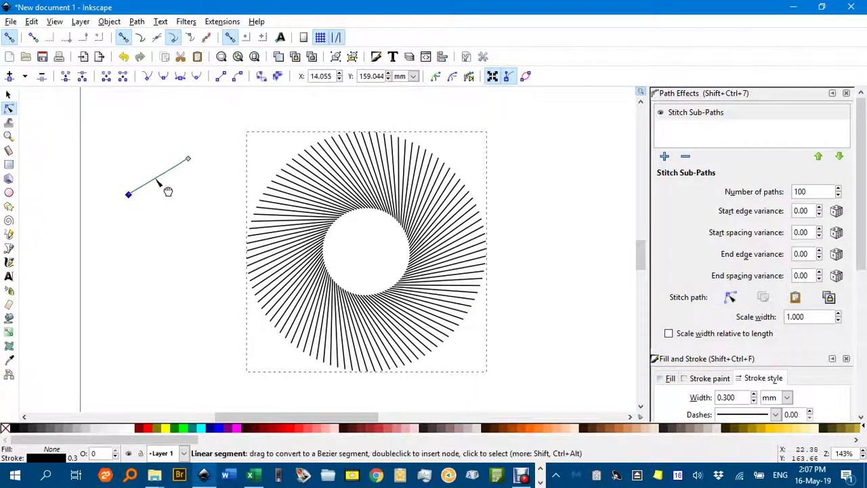
{"action": "left_click_drag", "start_coordinate": [165, 192], "coordinate": [152, 172]}
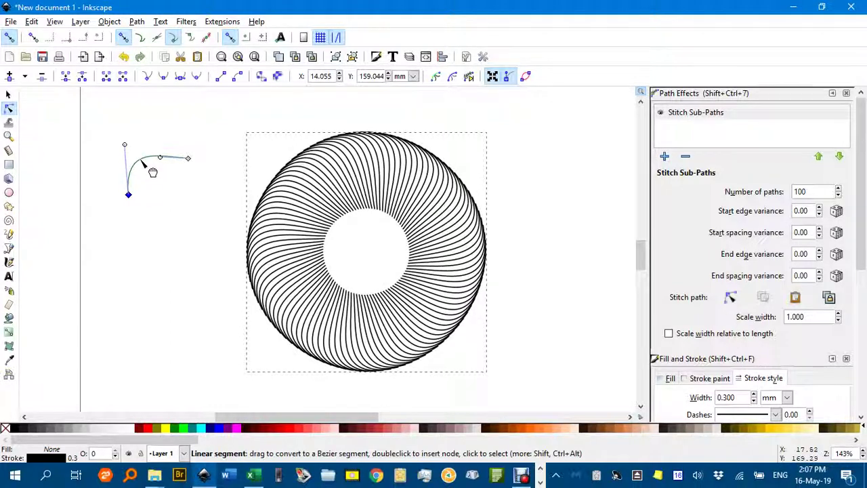
{"action": "left_click_drag", "start_coordinate": [161, 160], "coordinate": [166, 171]}
{"action": "double_click", "coordinate": [161, 164]}
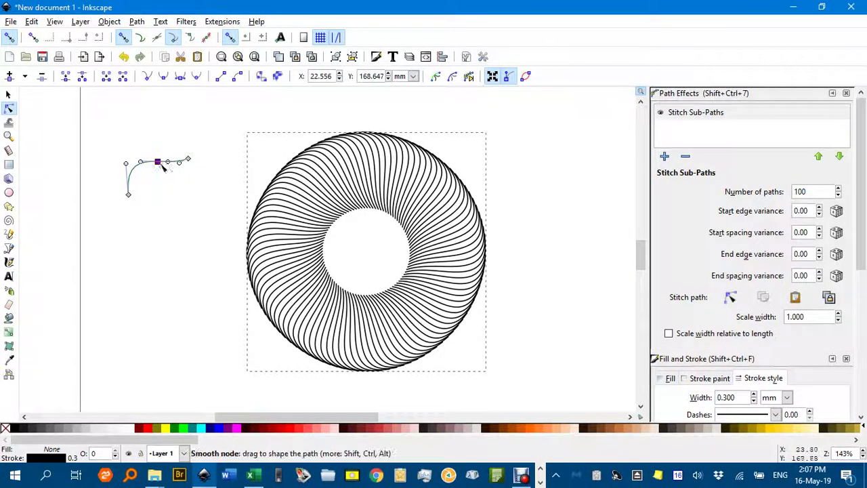
{"action": "left_click_drag", "start_coordinate": [161, 163], "coordinate": [162, 187]}
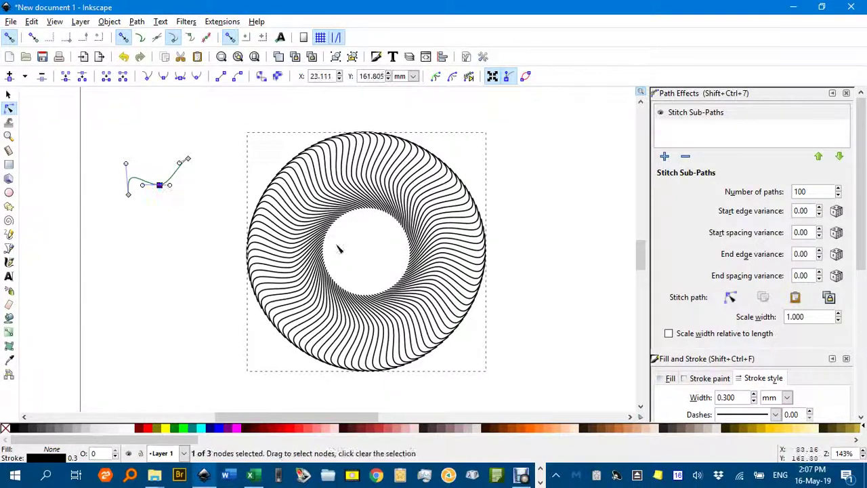
{"action": "scroll", "coordinate": [502, 264], "scroll_direction": "up", "scroll_amount": 8}
{"action": "scroll", "coordinate": [491, 245], "scroll_direction": "down", "scroll_amount": 10}
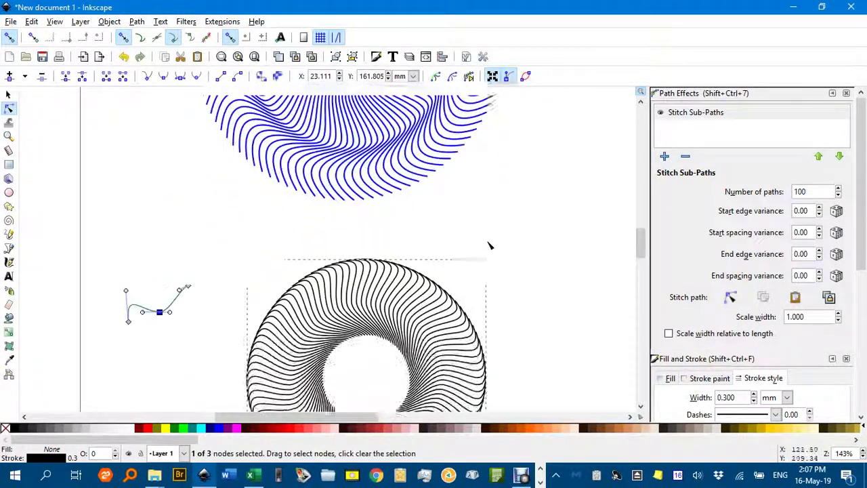
{"action": "scroll", "coordinate": [480, 245], "scroll_direction": "up", "scroll_amount": 1}
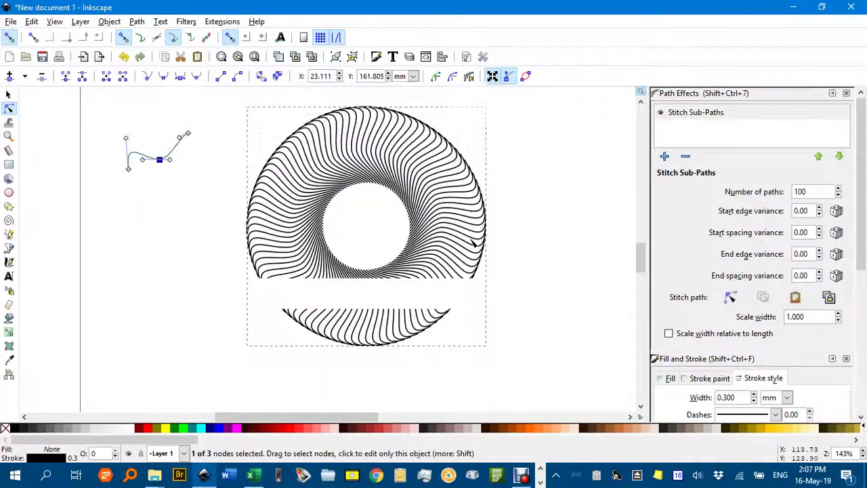
Step: Reselect the swirl and re-enable on-canvas editing of its three-node stitch path
{"action": "left_click", "coordinate": [130, 203]}
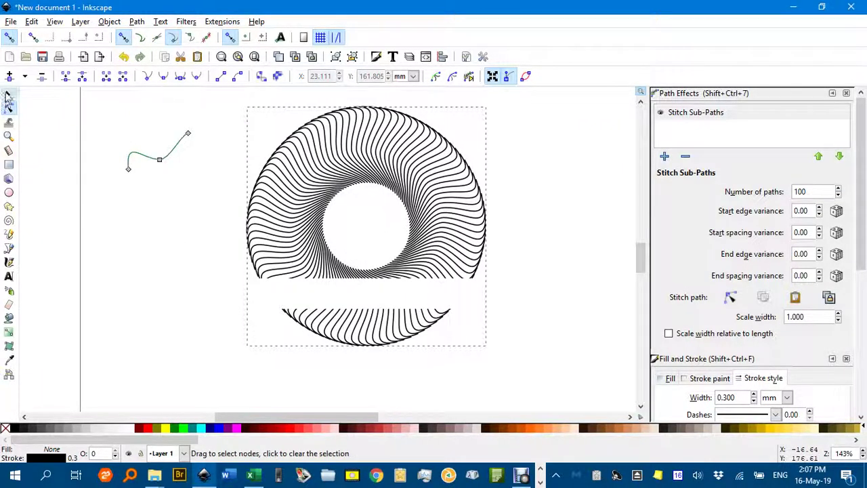
{"action": "left_click", "coordinate": [9, 95]}
{"action": "left_click", "coordinate": [295, 209]}
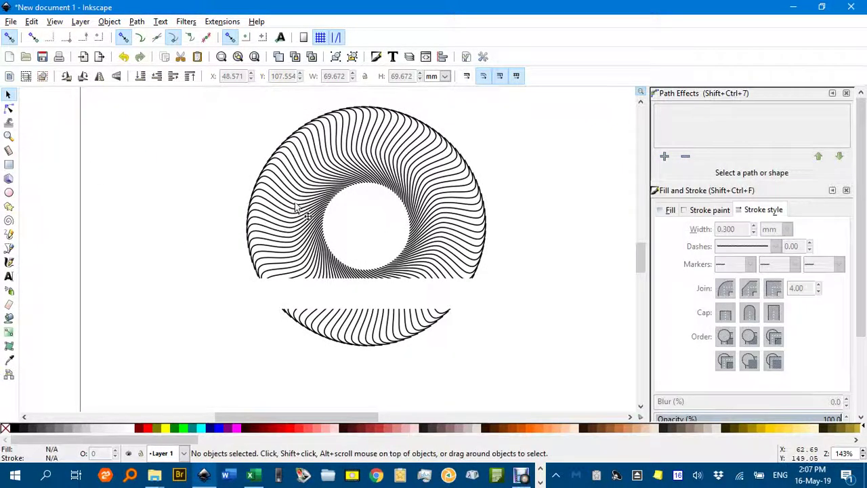
{"action": "left_click", "coordinate": [296, 208]}
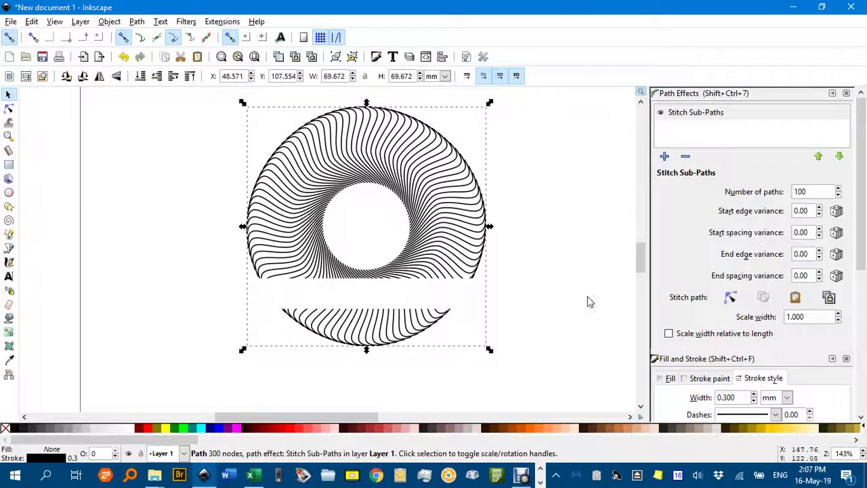
{"action": "double_click", "coordinate": [330, 235]}
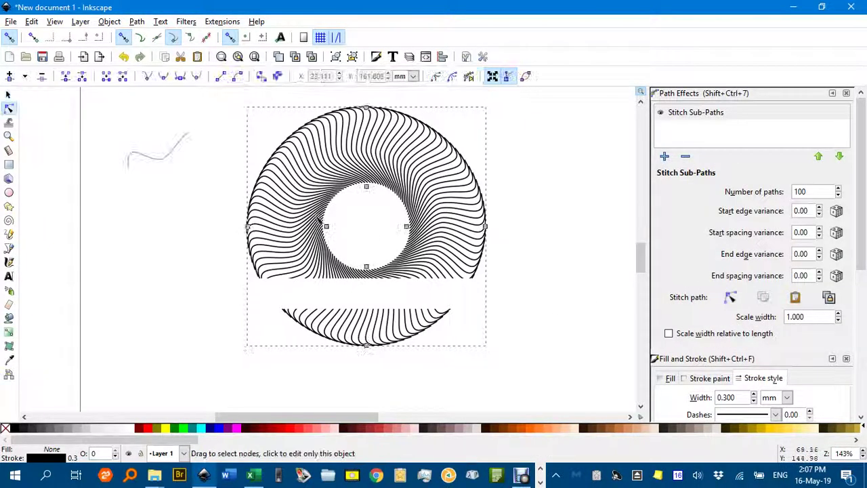
{"action": "left_click", "coordinate": [165, 162]}
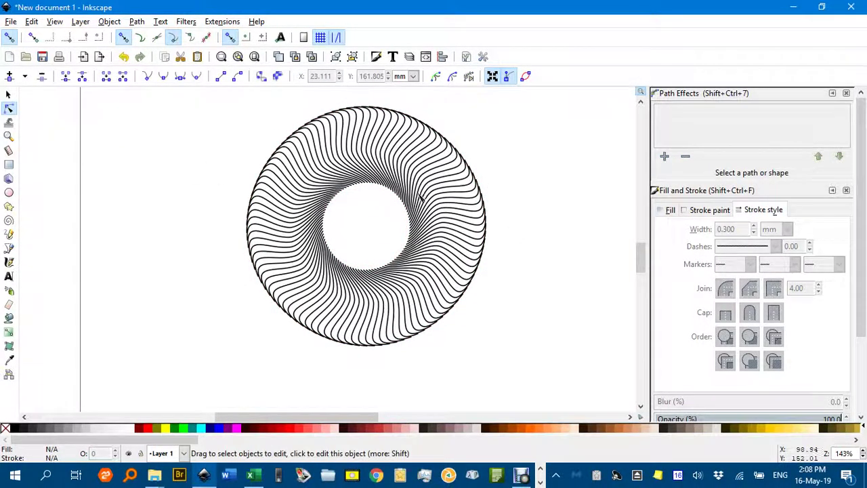
{"action": "left_click", "coordinate": [372, 185]}
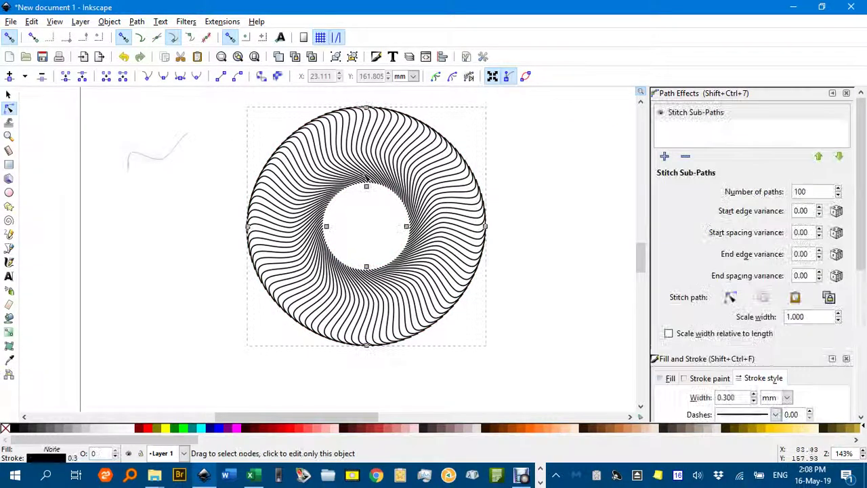
{"action": "left_click", "coordinate": [731, 300]}
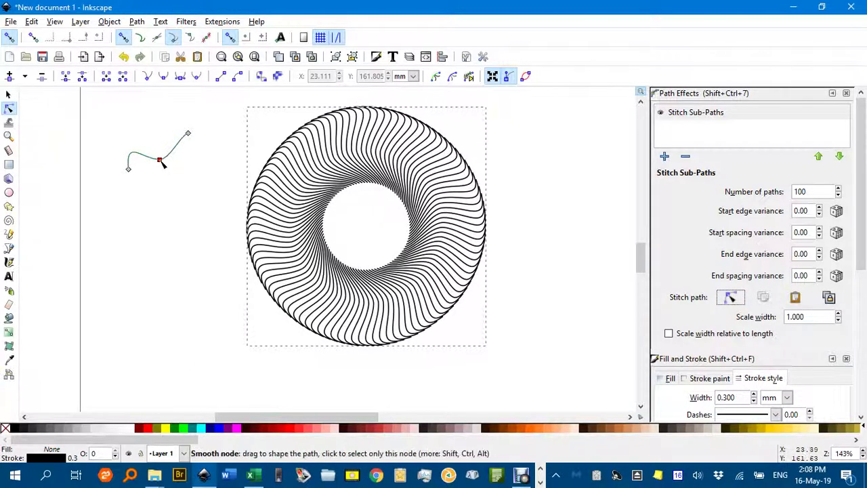
Step: Drag the stitch curve's nodes so the ring forms a looped band around slanted spokes
{"action": "left_click_drag", "start_coordinate": [160, 162], "coordinate": [173, 298]}
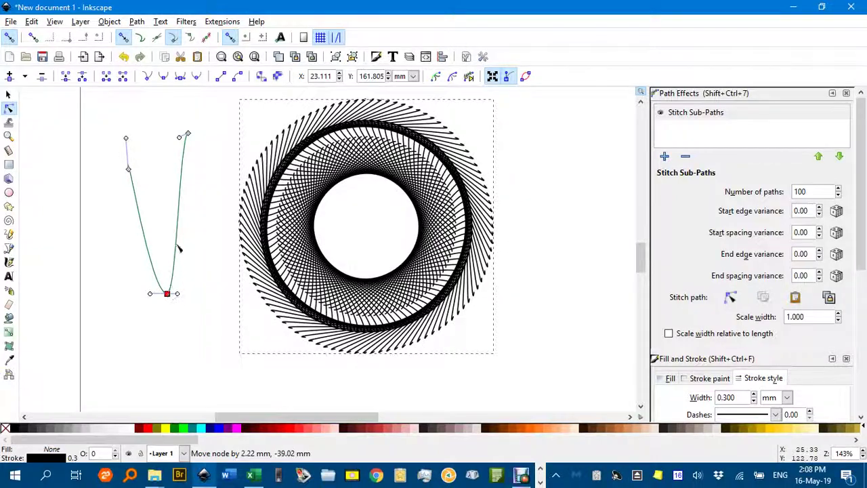
{"action": "left_click_drag", "start_coordinate": [179, 248], "coordinate": [82, 101]}
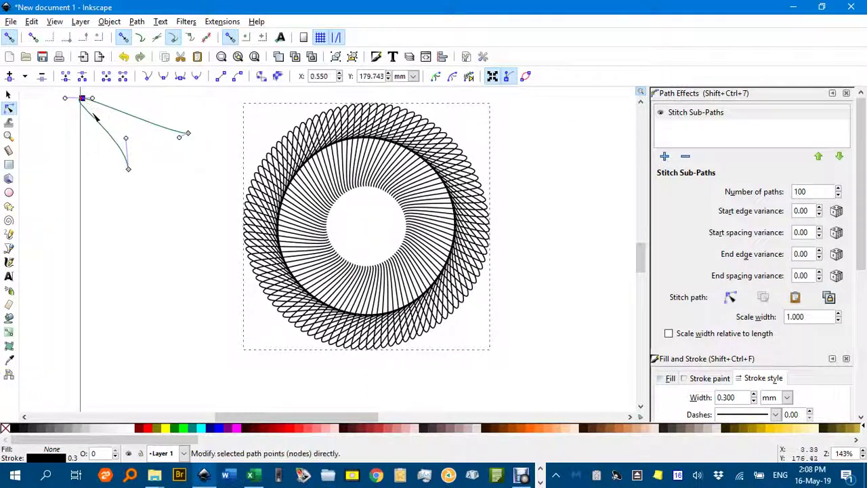
{"action": "left_click", "coordinate": [132, 144]}
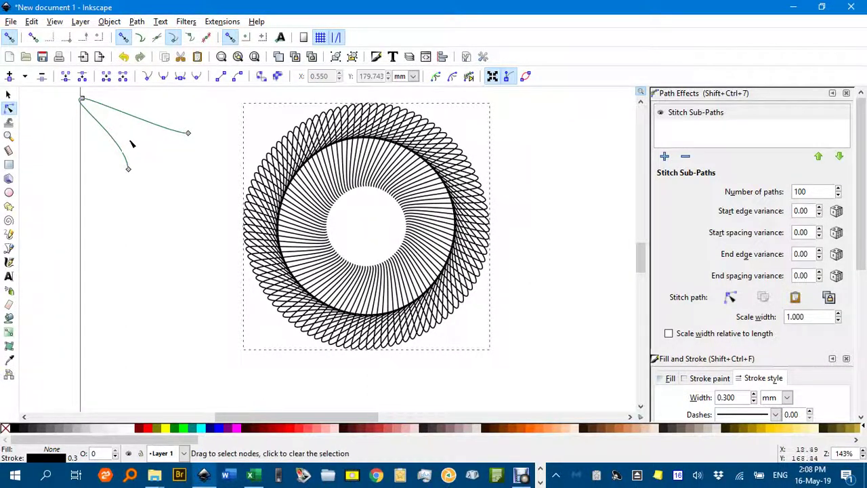
{"action": "left_click", "coordinate": [128, 169]}
{"action": "left_click_drag", "start_coordinate": [139, 140], "coordinate": [234, 145]}
{"action": "left_click", "coordinate": [189, 133]}
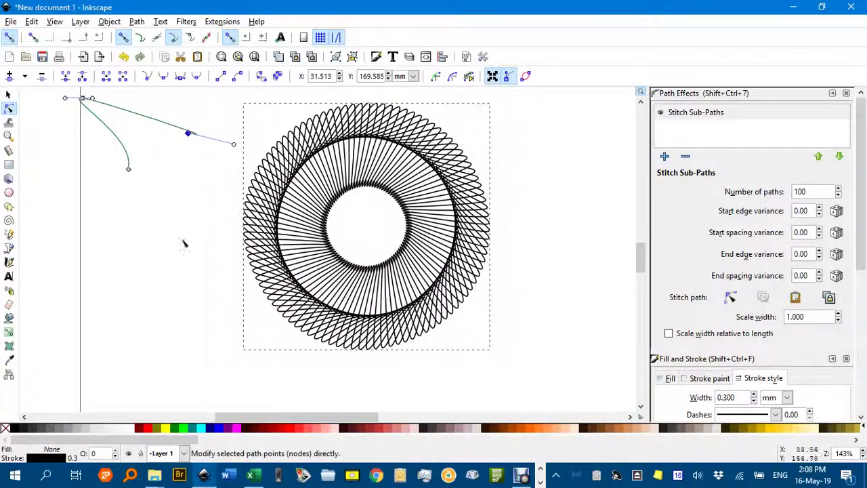
{"action": "left_click", "coordinate": [8, 95]}
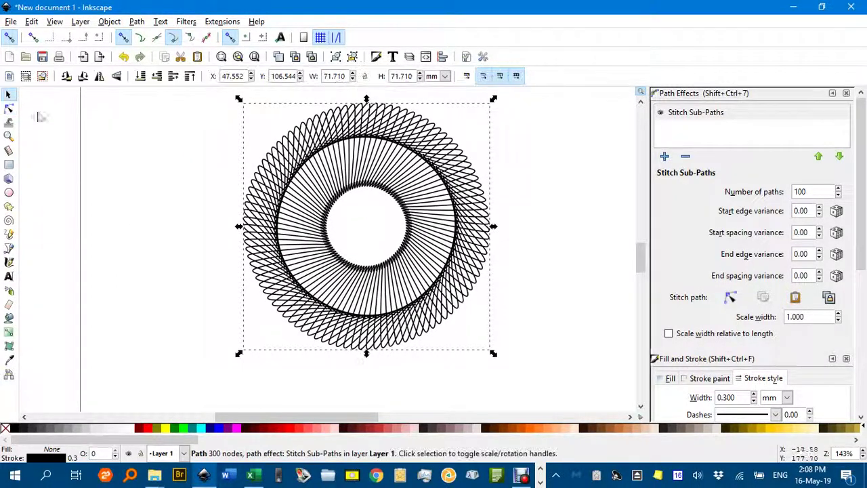
Step: Give the spirograph ring a red (#FF0000) stroke from the palette
{"action": "left_click", "coordinate": [115, 215]}
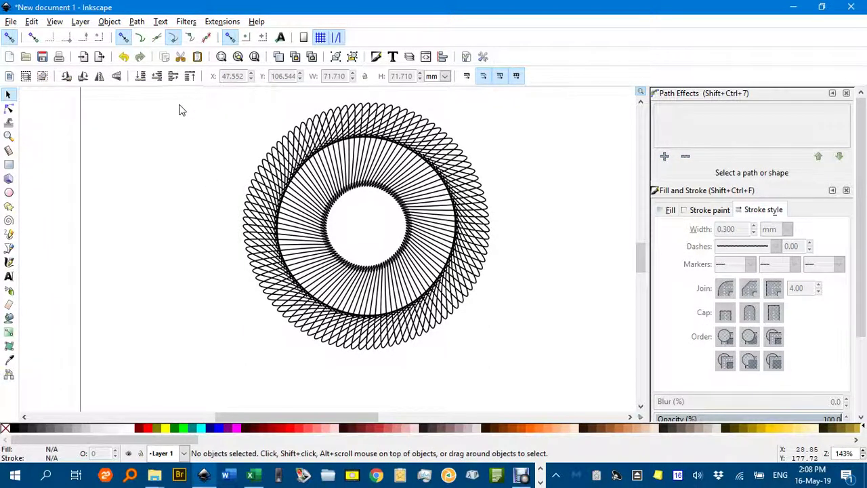
{"action": "left_click", "coordinate": [284, 182]}
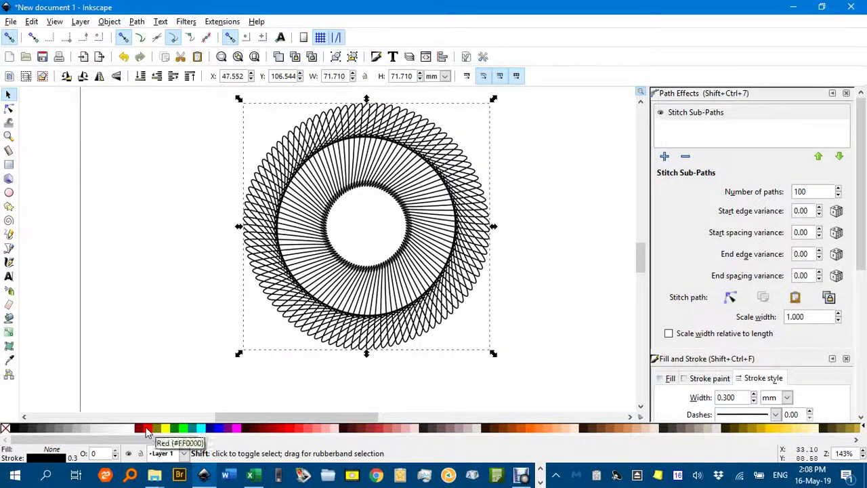
{"action": "left_click", "coordinate": [146, 429], "text": "shift"}
{"action": "left_click", "coordinate": [164, 298]}
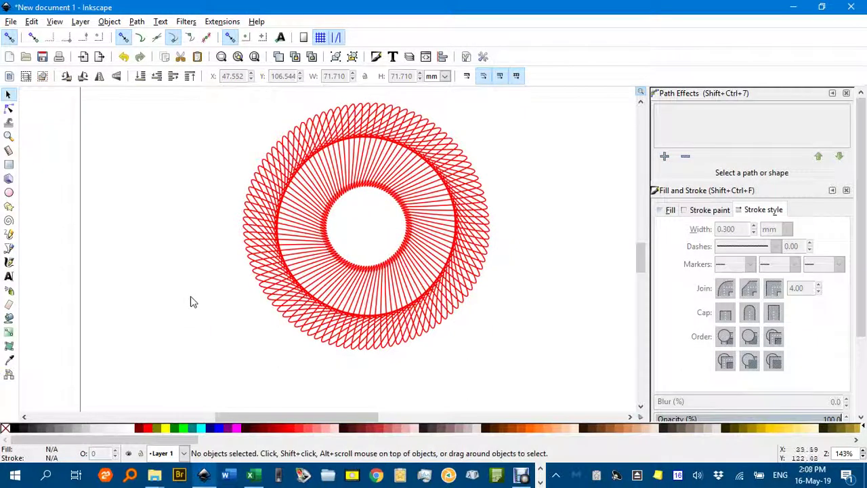